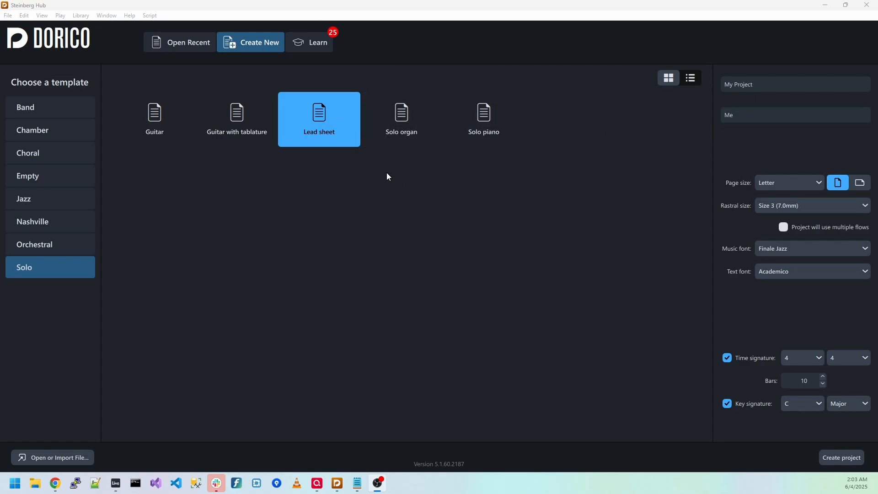
# Create a project from the solo Lead sheet template and choose the quarter-note duration for note input.
pyautogui.doubleClick(320, 109)
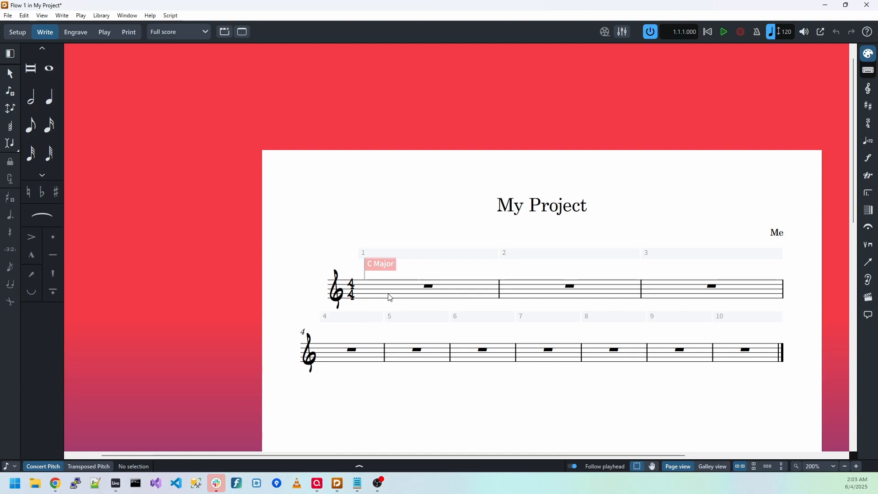
pyautogui.click(49, 97)
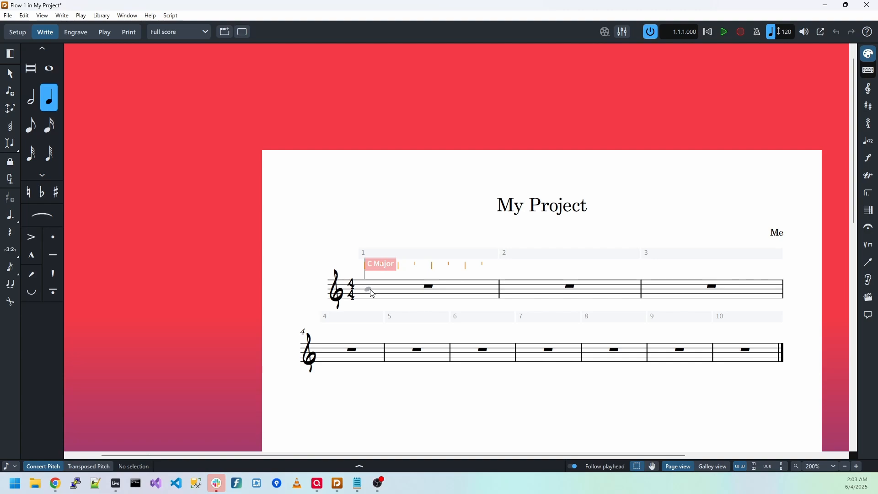
pyautogui.click(389, 288)
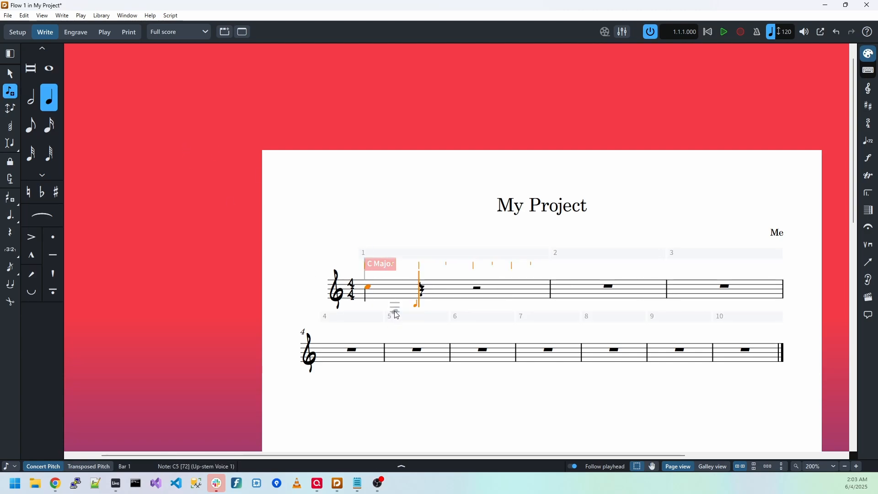
pyautogui.rightClick(367, 292)
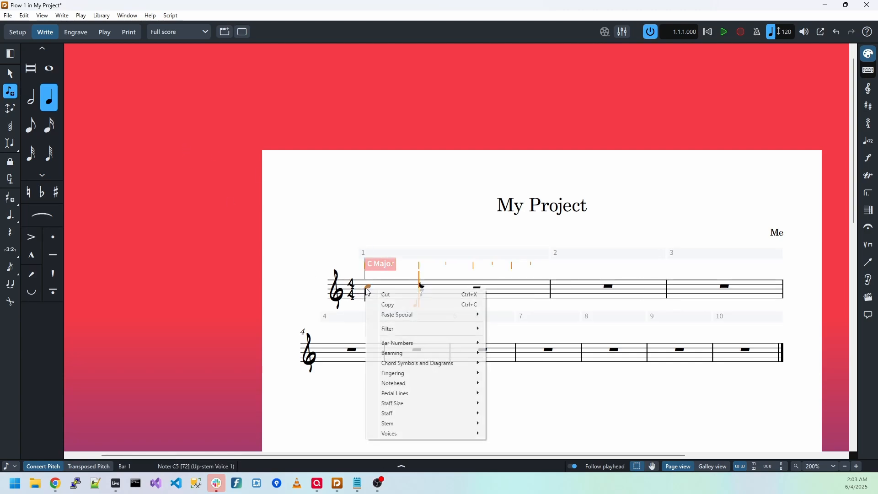
pyautogui.moveTo(412, 384)
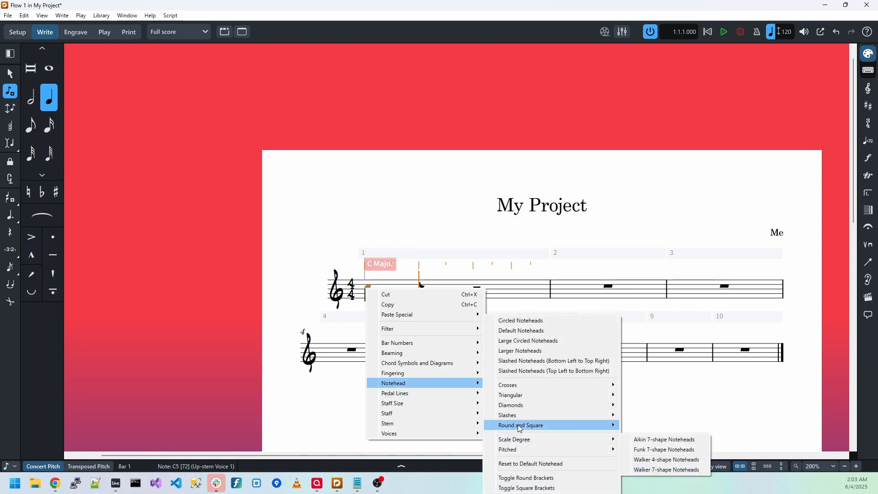
pyautogui.moveTo(523, 417)
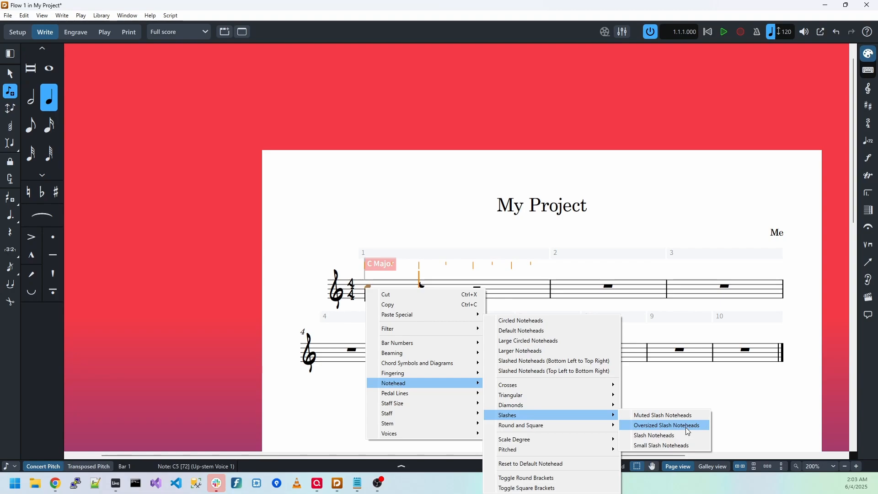
pyautogui.click(688, 431)
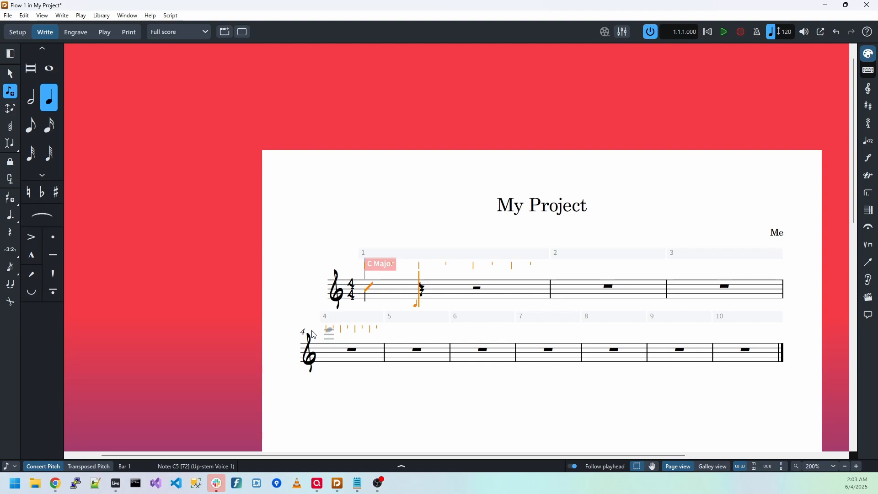
pyautogui.press('BackSpace')
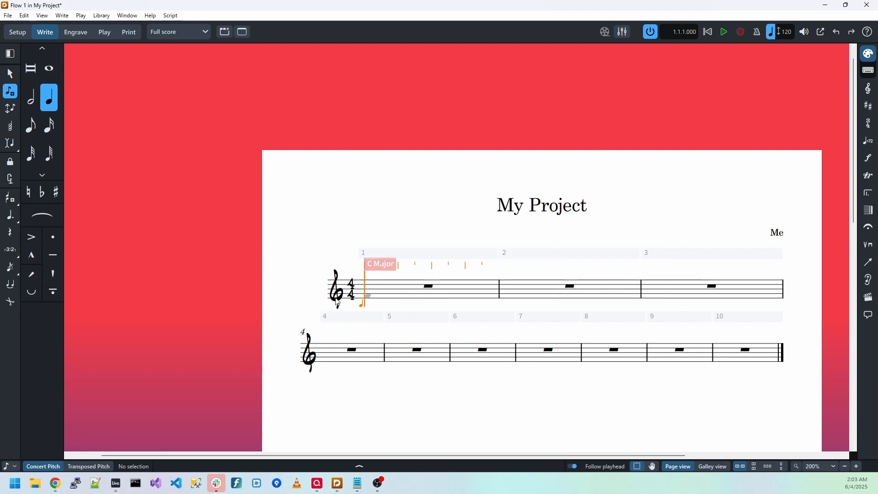
# Enter a quarter-note B on beat 1 of bar 1 and give it an Oversized Slash notehead.
pyautogui.press('b')
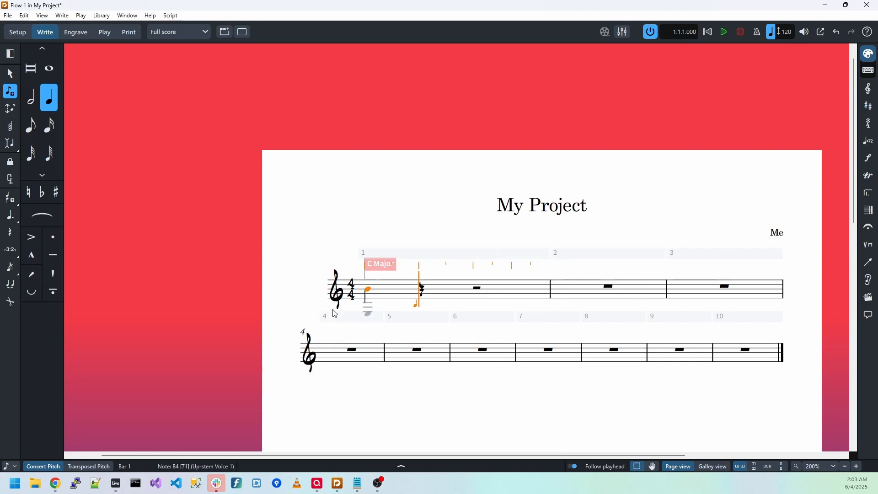
pyautogui.rightClick(368, 291)
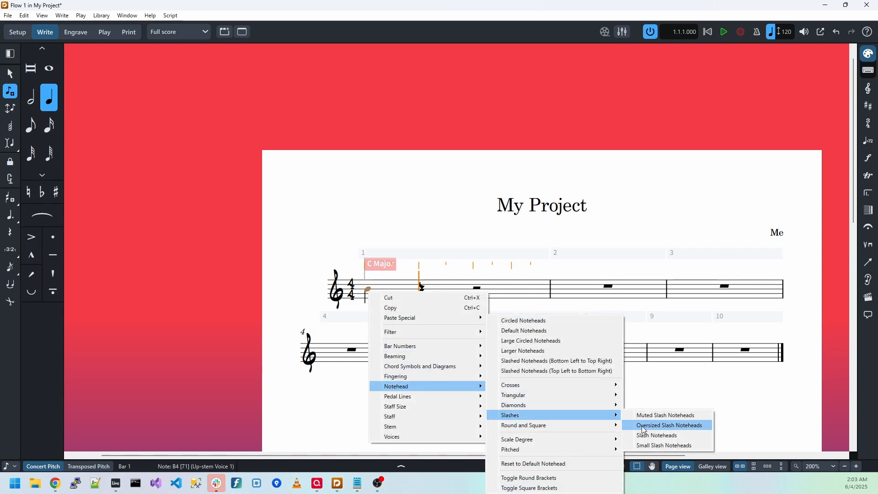
pyautogui.click(642, 425)
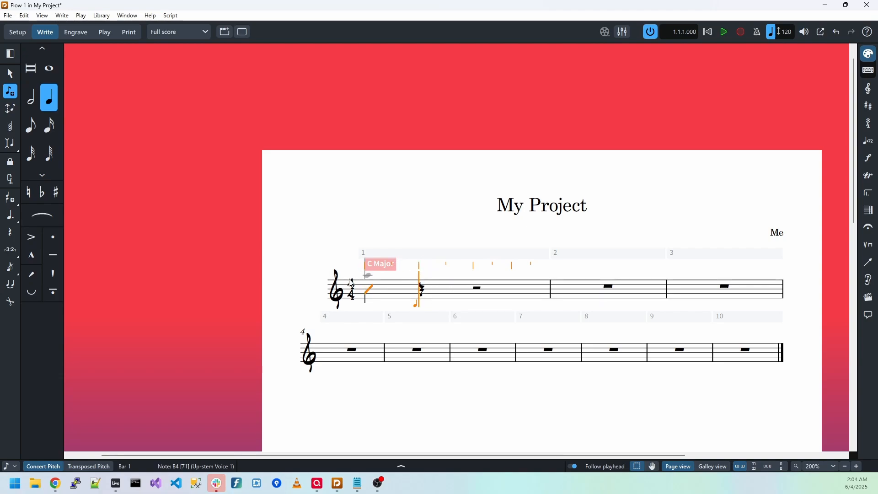
# Hide the stem of the slash note in bar 1 through its engraving properties.
pyautogui.click(77, 32)
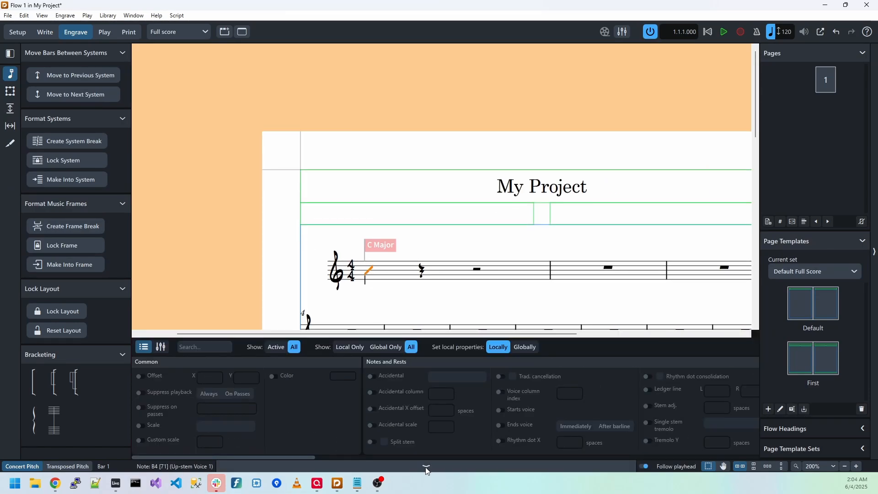
pyautogui.click(427, 469)
pyautogui.click(427, 468)
pyautogui.click(427, 469)
pyautogui.moveTo(282, 456); pyautogui.dragTo(377, 454)
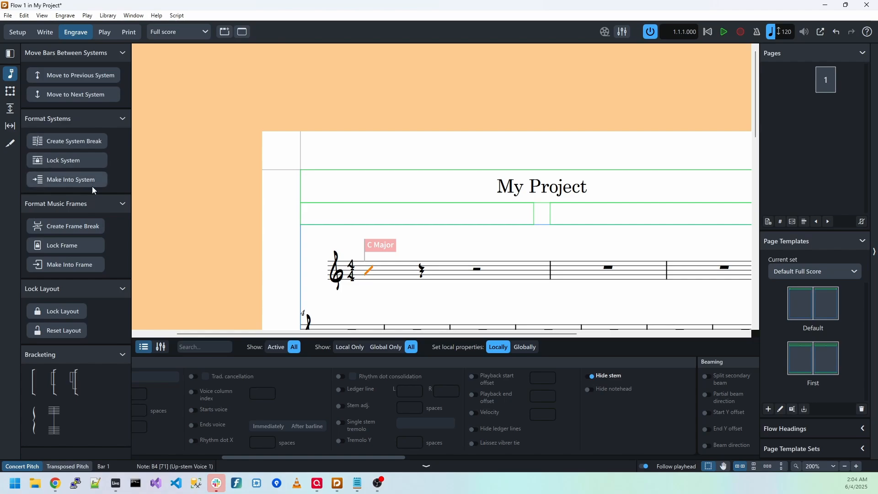
# Return to Write mode and fill beats 2 to 4 of bar 1 with copies of the stemless slash.
pyautogui.click(46, 33)
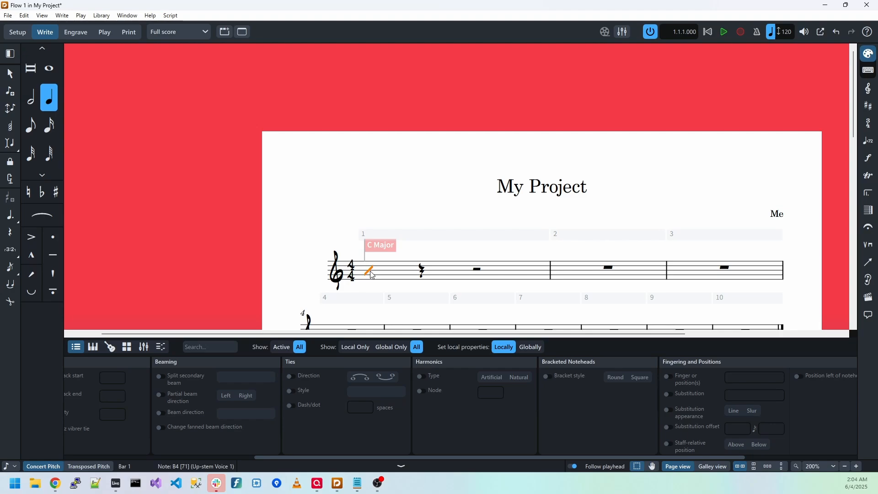
pyautogui.click(420, 275)
pyautogui.click(476, 271)
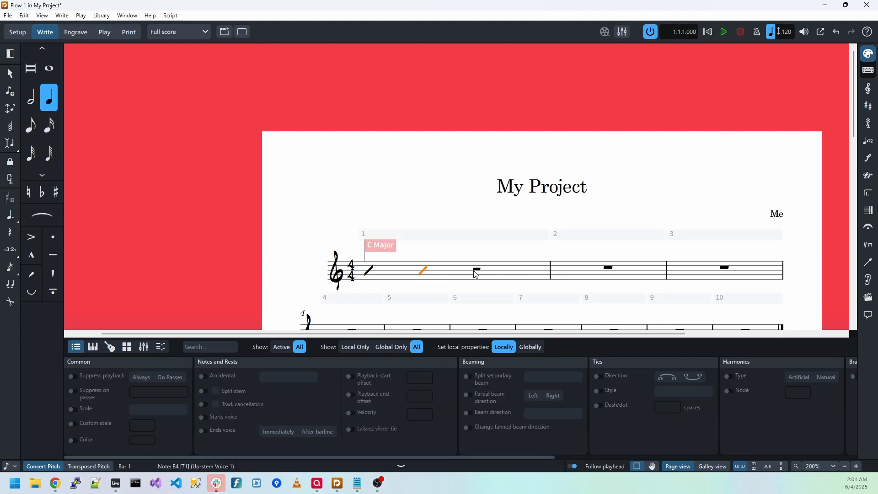
pyautogui.press('Delete')
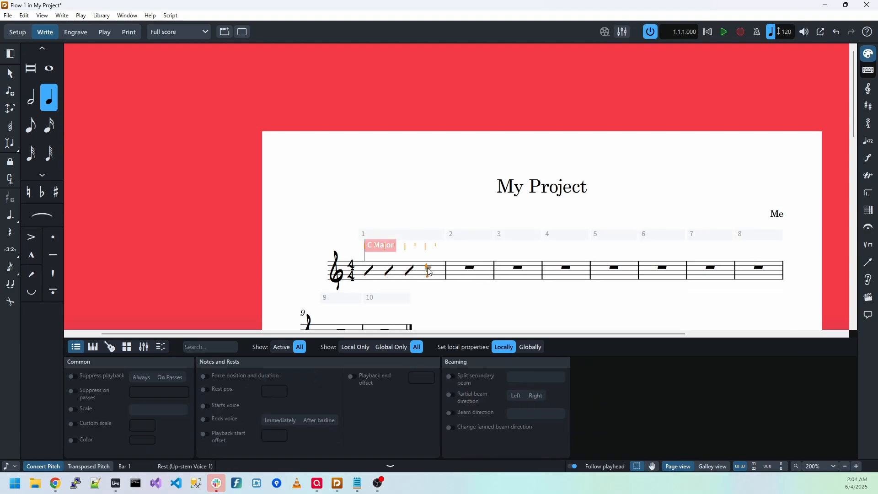
pyautogui.click(430, 271)
# Copy all four slashes of bar 1 into bar 2.
pyautogui.hotkey('shift', 'Left')
pyautogui.hotkey('shift', 'Left')
pyautogui.hotkey('shift', 'Left')
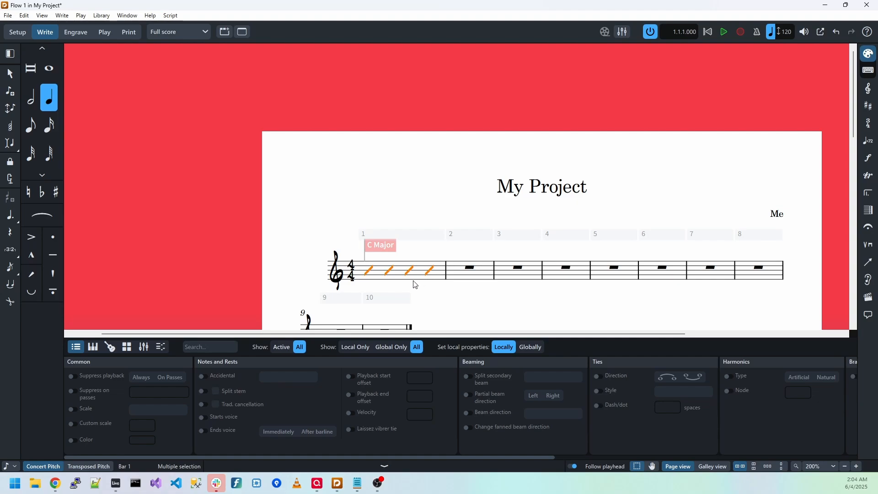
pyautogui.hotkey('ctrl', 'c')
pyautogui.click(472, 268)
pyautogui.hotkey('ctrl', 'v')
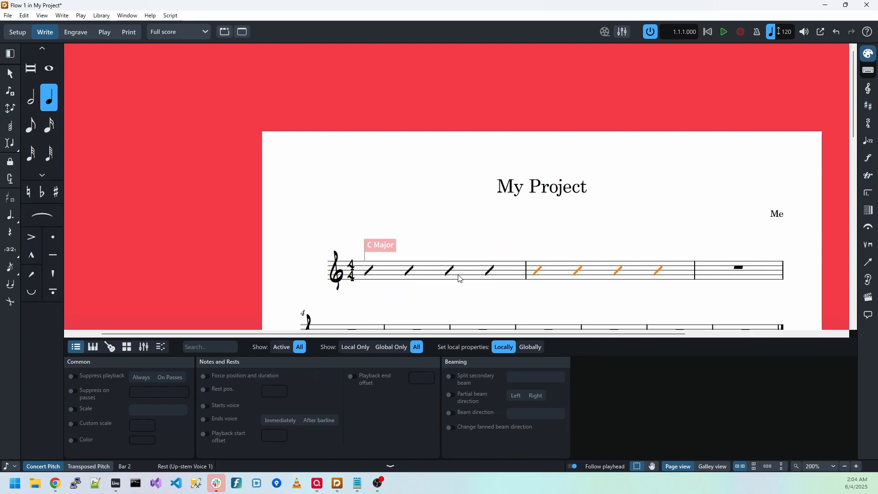
# Copy the slashes of bars 1 and 2 into bars 3–4 and bars 5–6.
pyautogui.click(684, 259)
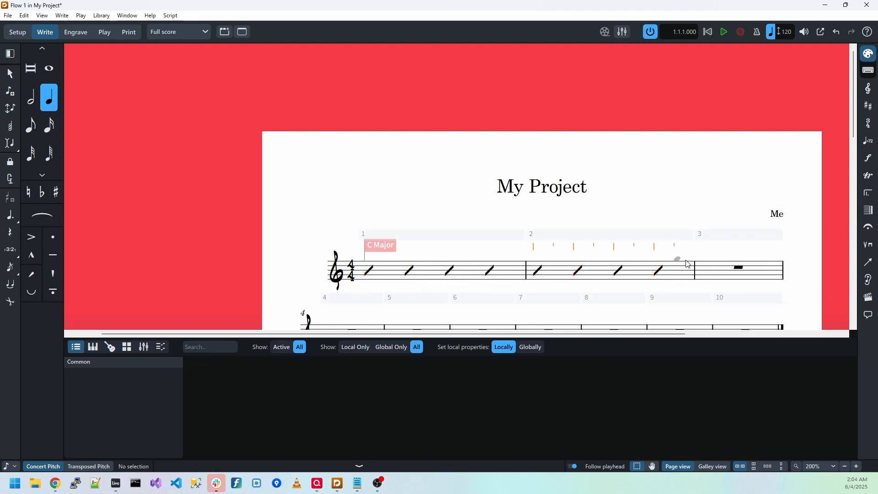
pyautogui.click(10, 73)
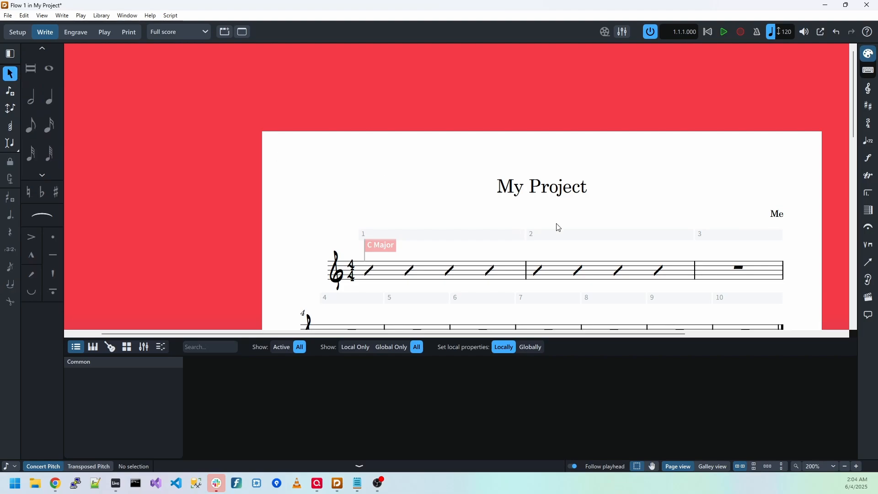
pyautogui.moveTo(673, 259); pyautogui.dragTo(367, 289)
pyautogui.click(704, 270)
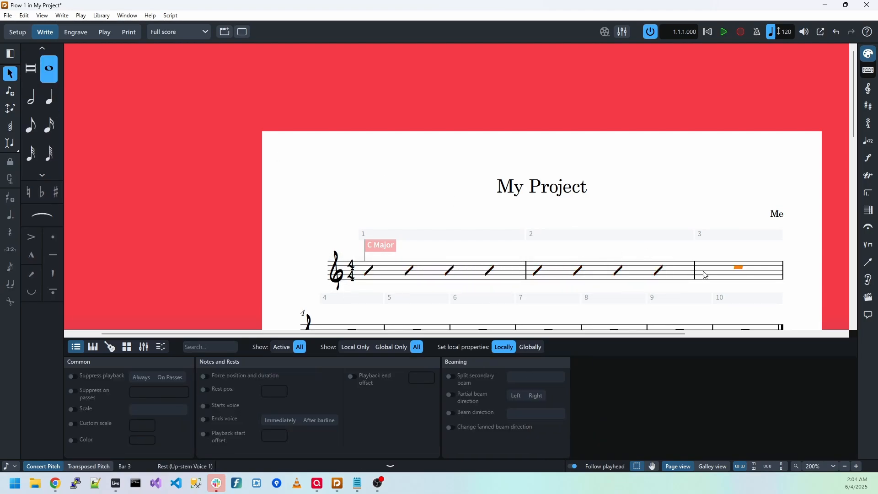
pyautogui.hotkey('ctrl', 'v')
pyautogui.scroll(-3, 586, 255)
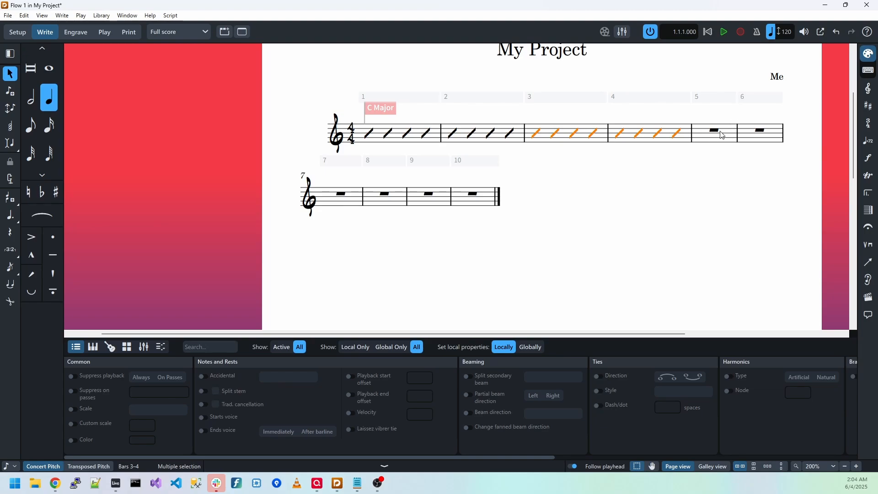
pyautogui.click(704, 134)
pyautogui.hotkey('ctrl', 'v')
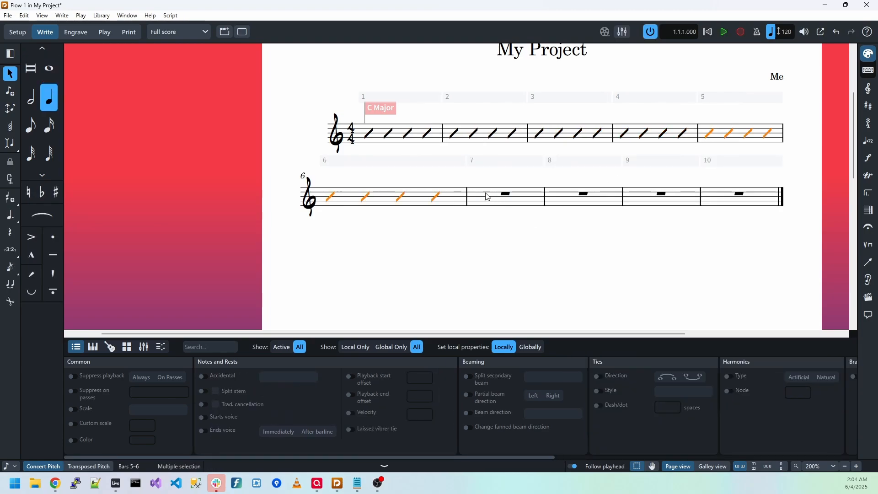
pyautogui.scroll(1, 478, 192)
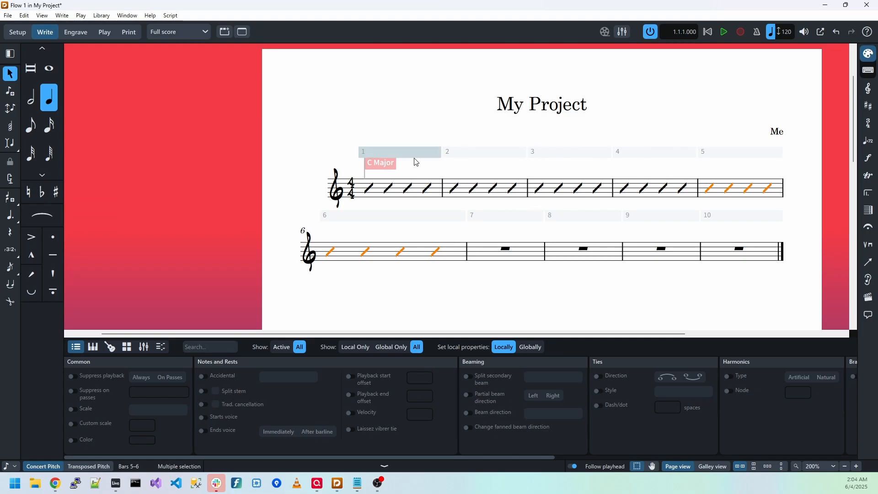
# Add chord symbols: C on beat 1 and Am on beat 3 of bar 1, D at bar 2 and F at bar 4.
pyautogui.click(368, 192)
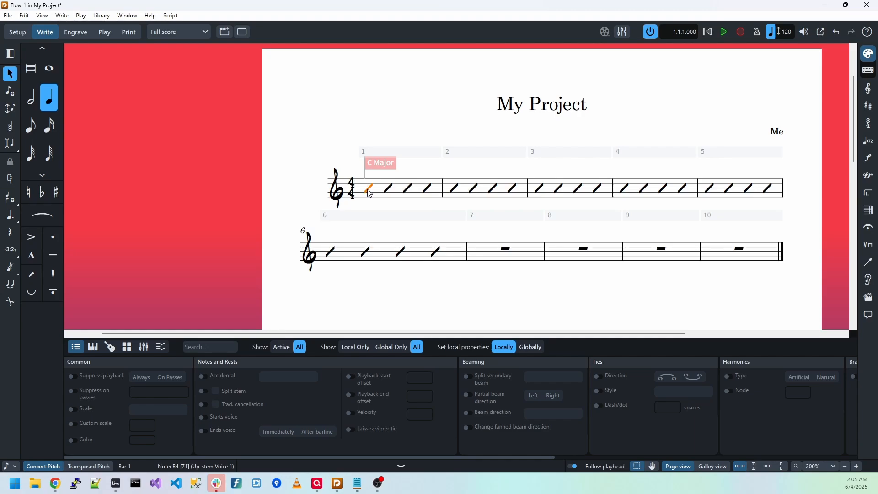
pyautogui.hotkey('shift', 'q')
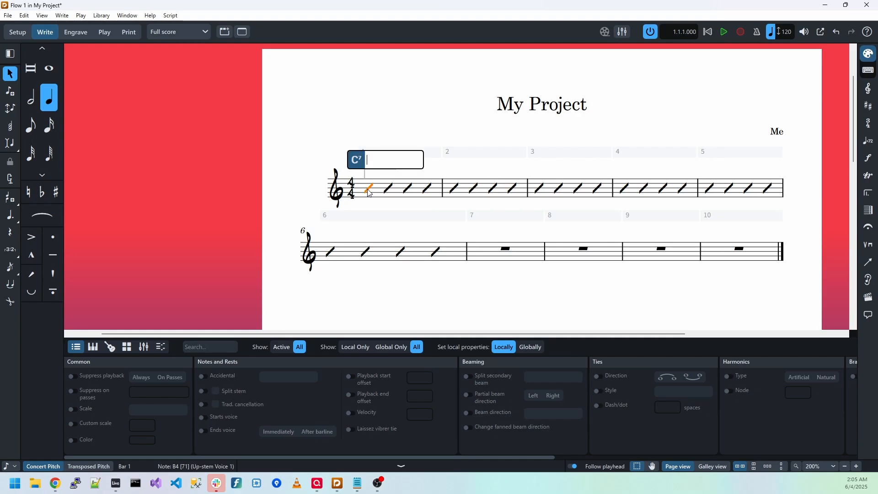
pyautogui.write('C')
pyautogui.press('space')
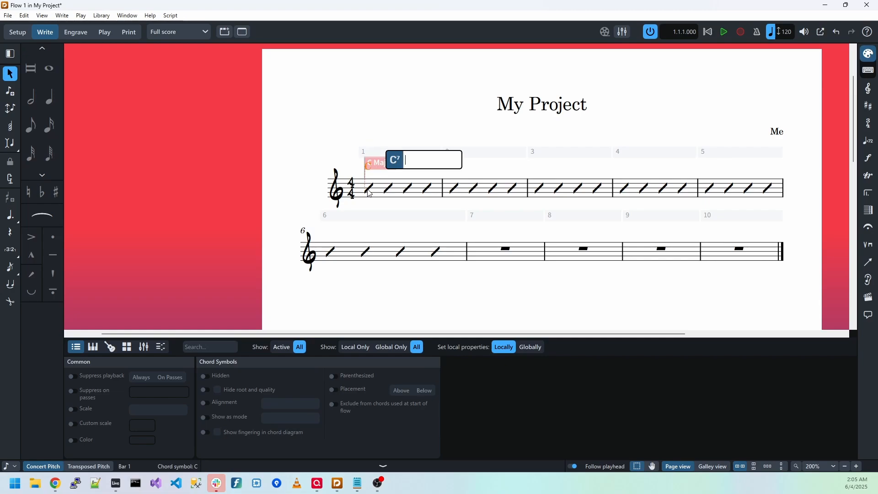
pyautogui.write('Am')
pyautogui.press('space')
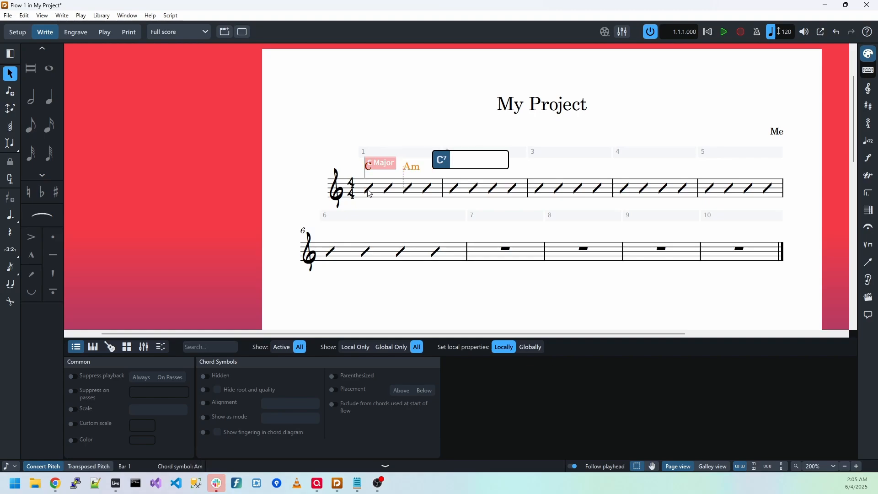
pyautogui.write('D')
pyautogui.press('space')
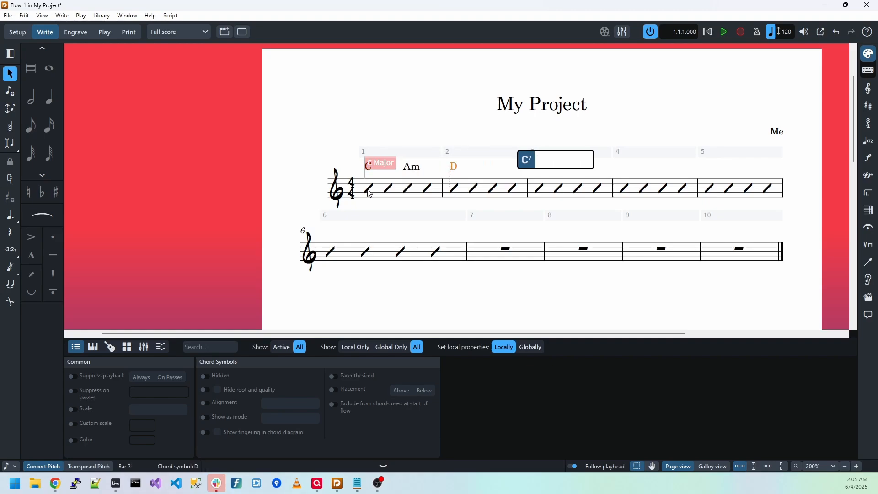
pyautogui.press('space')
pyautogui.press('space')
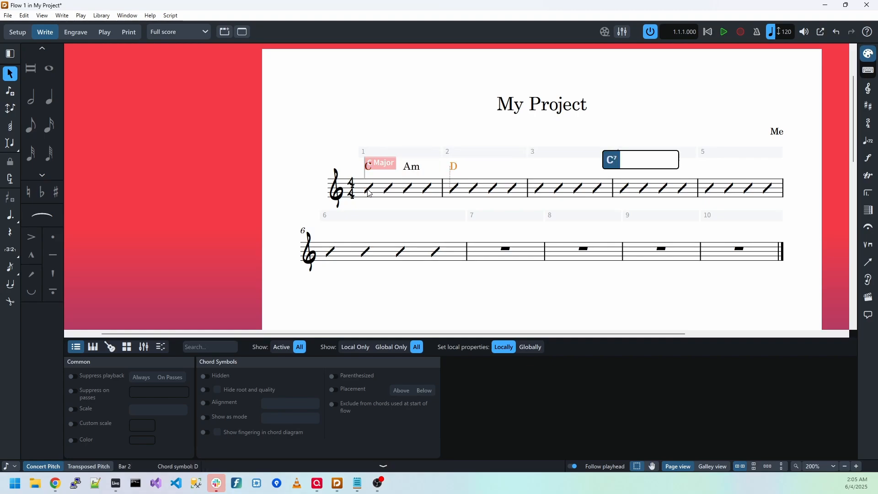
pyautogui.write('F')
pyautogui.press('space')
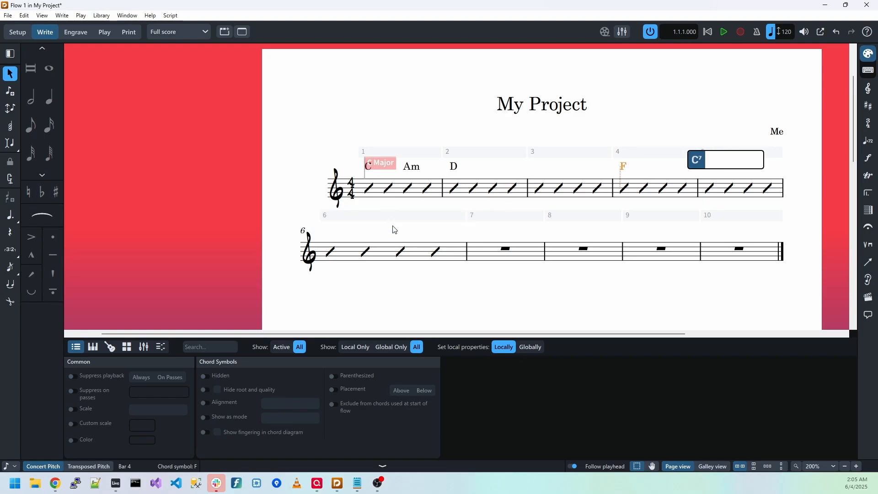
# Add the lyrics "I be-lieve the people are our child-dren." one syllable per slash, starting on beat 1 of bar 1.
pyautogui.click(369, 189)
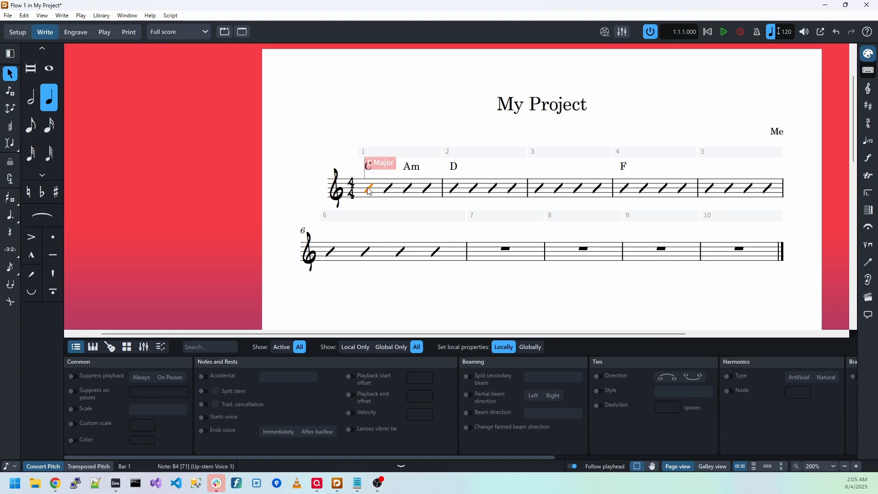
pyautogui.hotkey('shift', 'f')
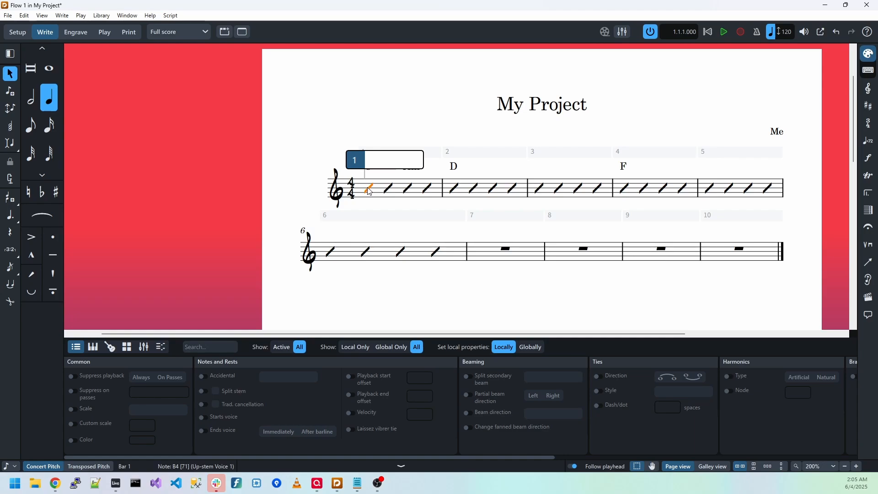
pyautogui.write('I be-li')
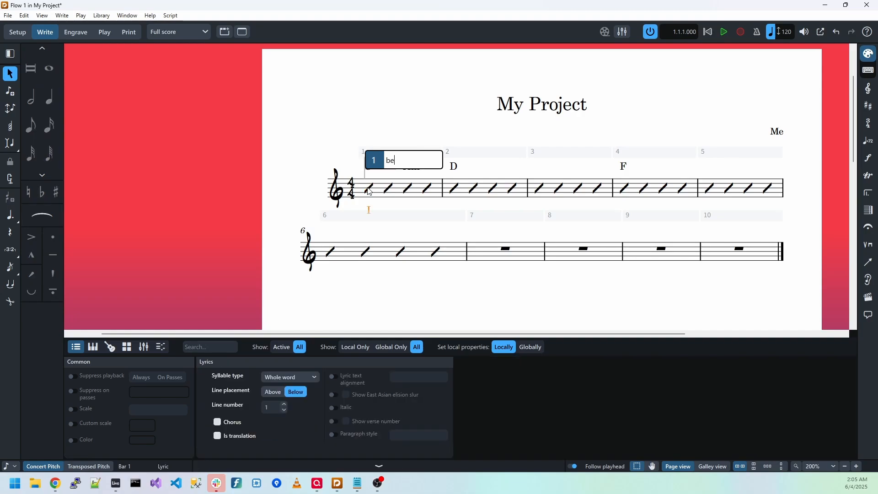
pyautogui.write('e the ')
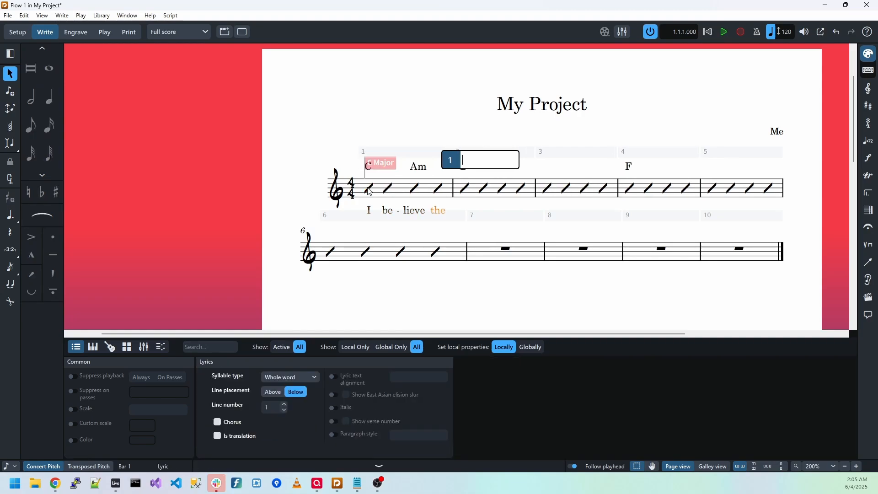
pyautogui.write('people are our ')
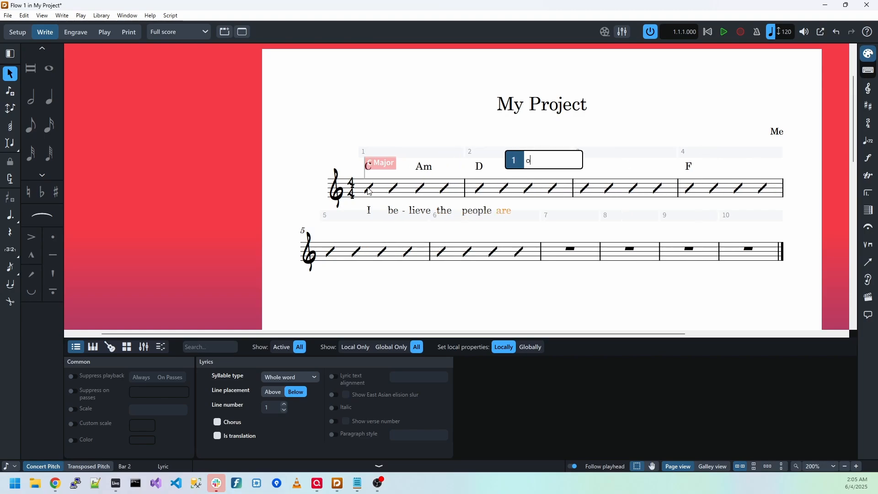
pyautogui.write('chil')
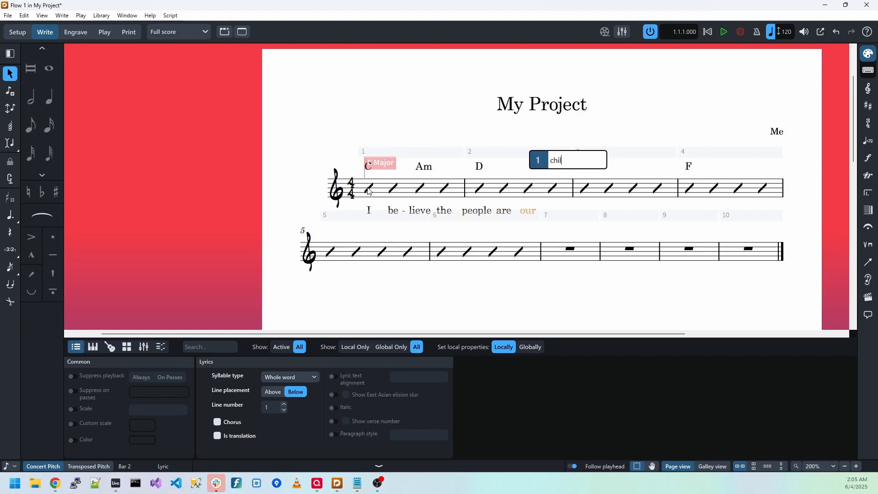
pyautogui.write('dr-dren')
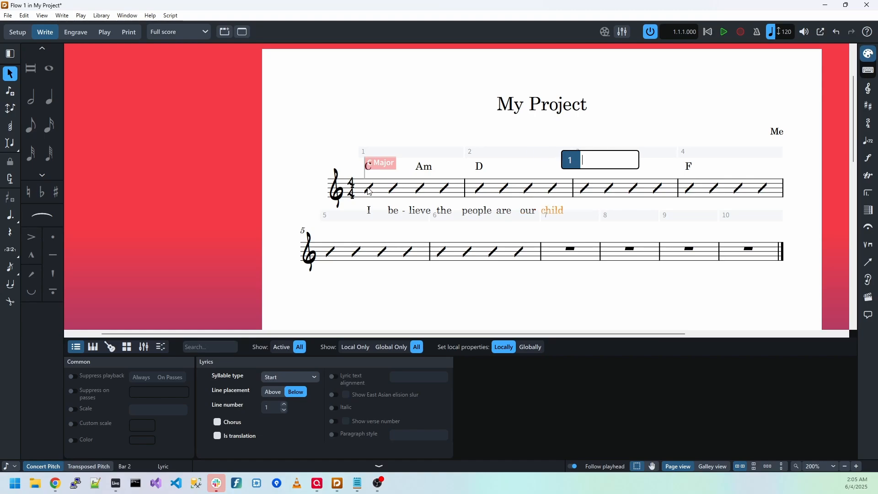
pyautogui.write('.')
pyautogui.press('space')
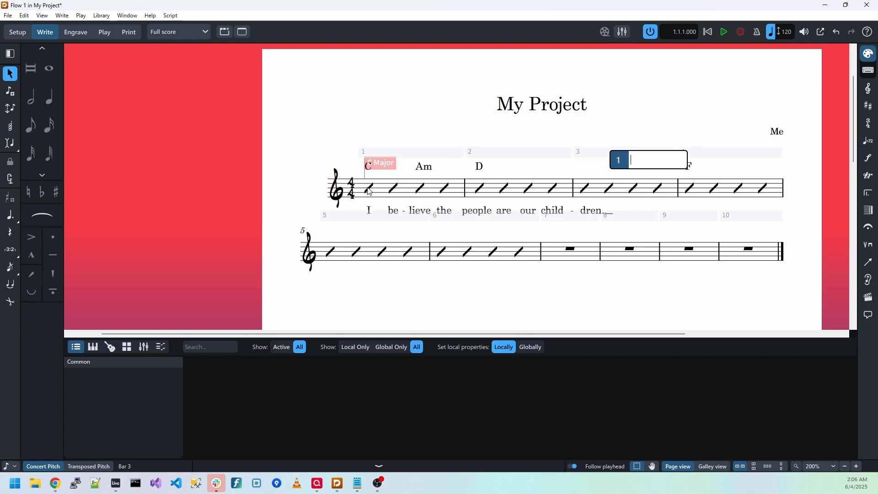
# Add lyrics in bar 4 with "We are the" together under the first slash and "world." under the second.
pyautogui.click(691, 193)
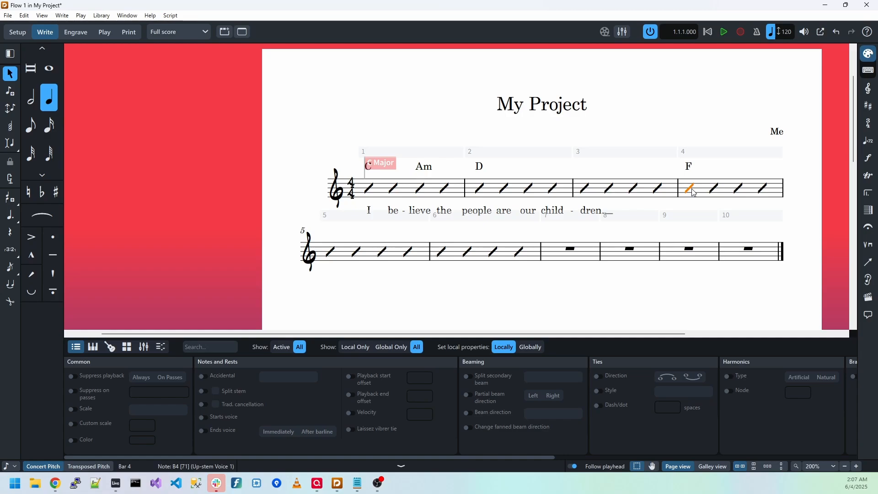
pyautogui.hotkey('shift', 'f')
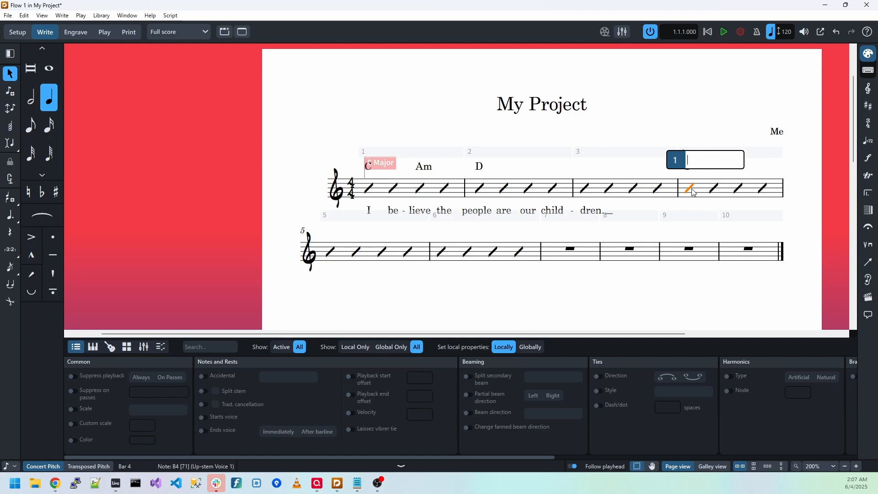
pyautogui.write('We')
pyautogui.write('are the')
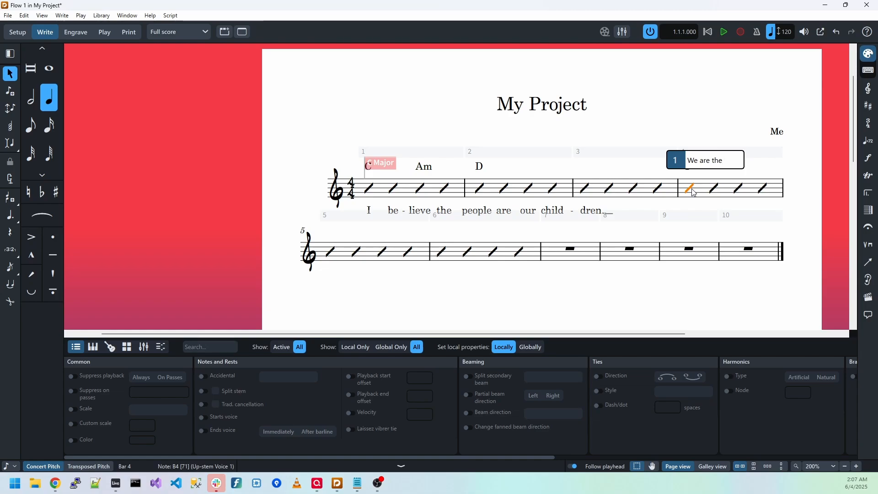
pyautogui.press('space')
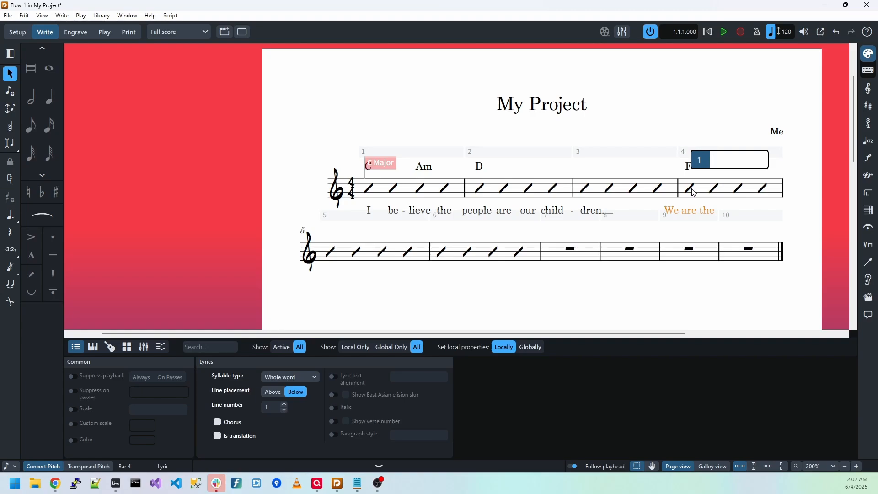
pyautogui.write('world.')
pyautogui.press('space')
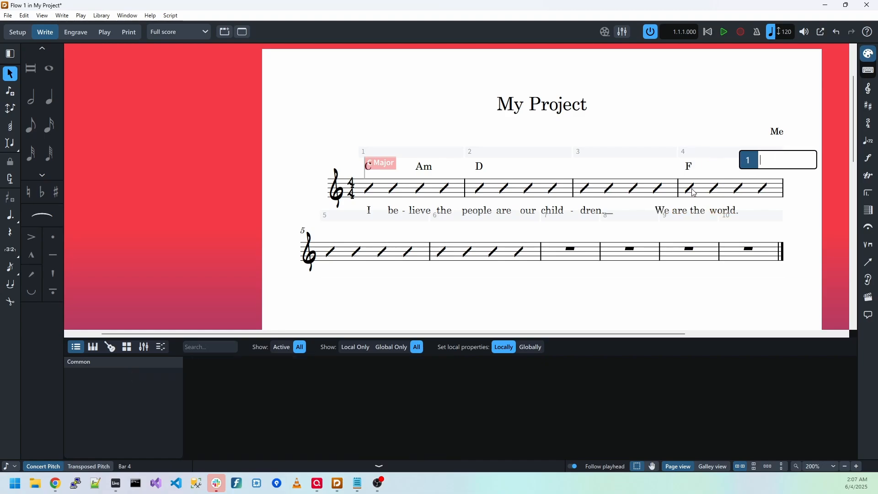